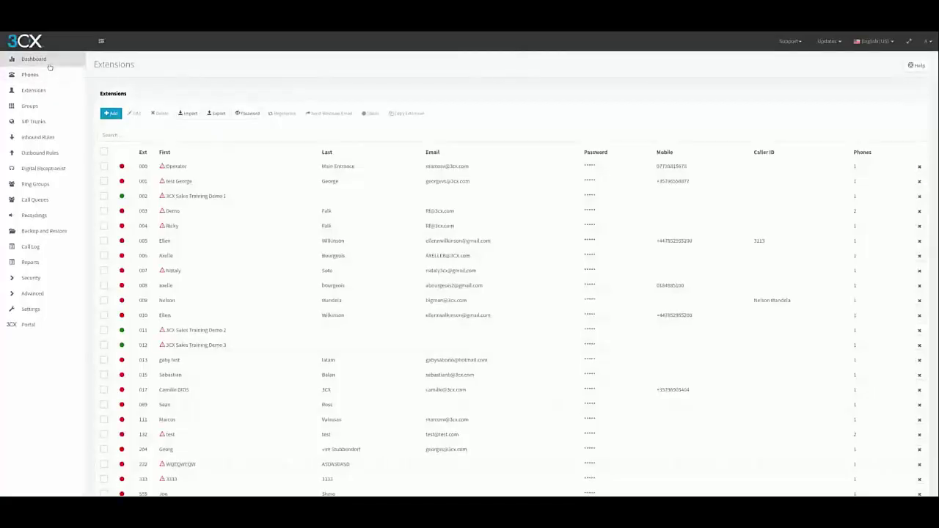
Step: Open the WordPress/Website Integration settings and show the Setup & Authentication options of the Website Code Generator
left_click(33, 59)
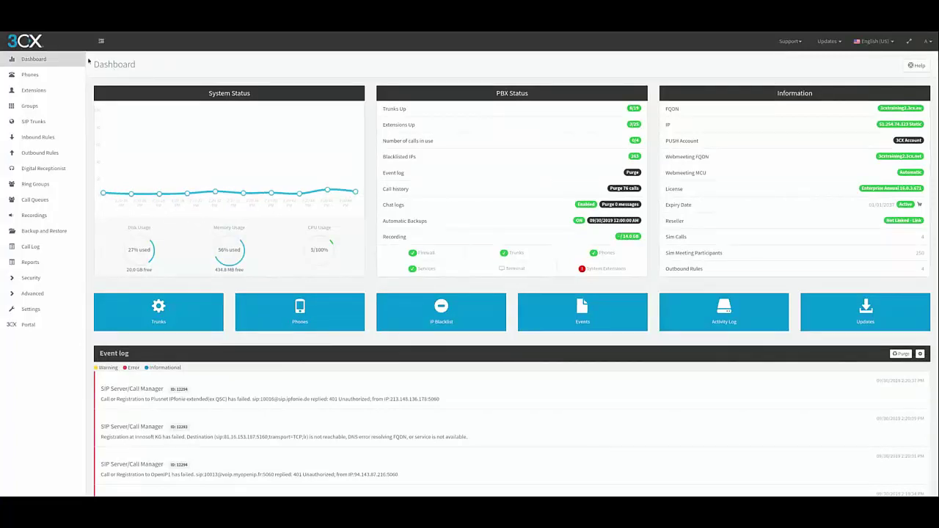
left_click(31, 311)
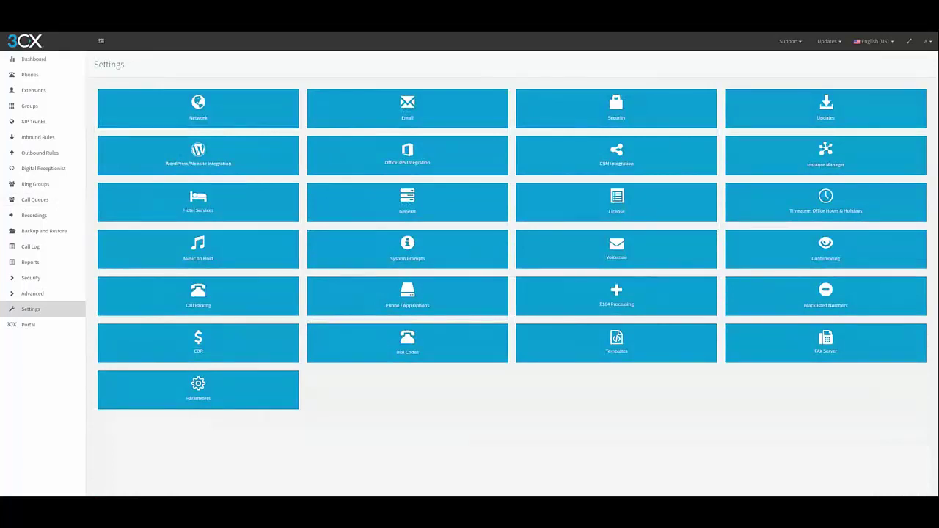
left_click(196, 158)
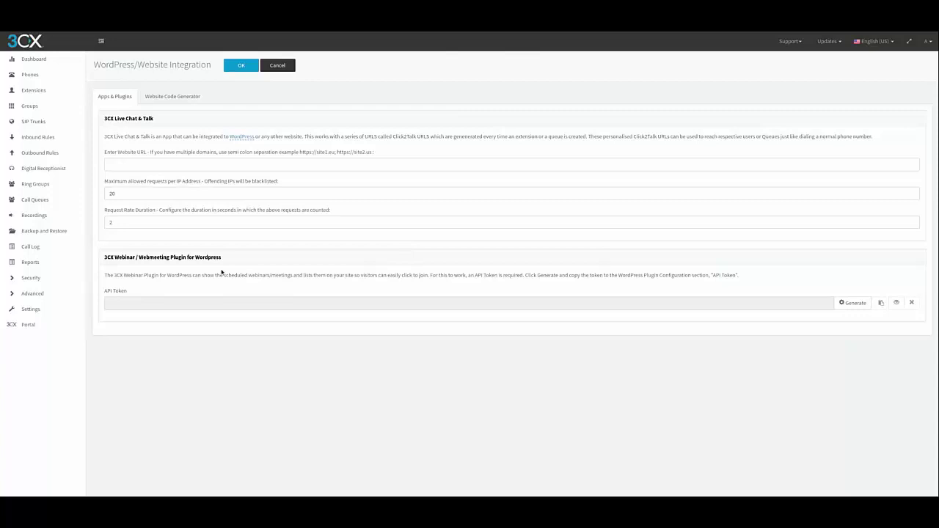
left_click(159, 98)
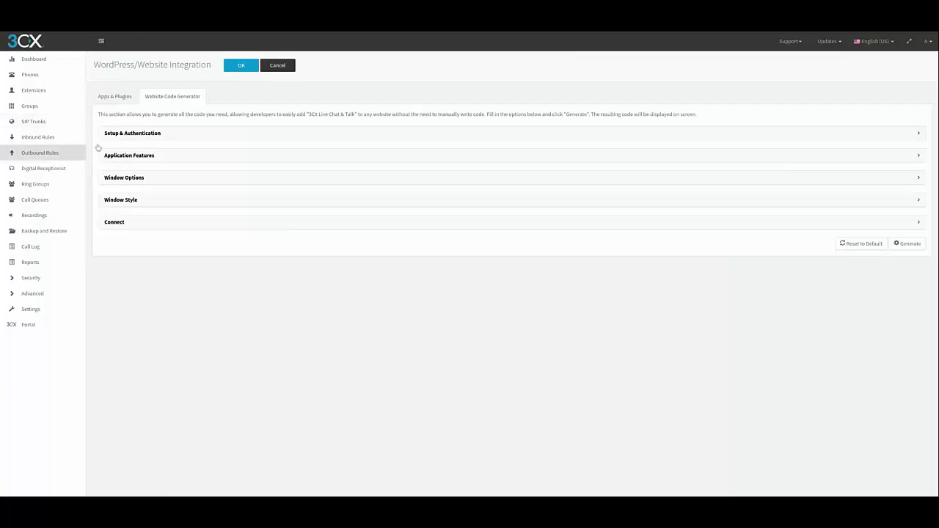
left_click(124, 134)
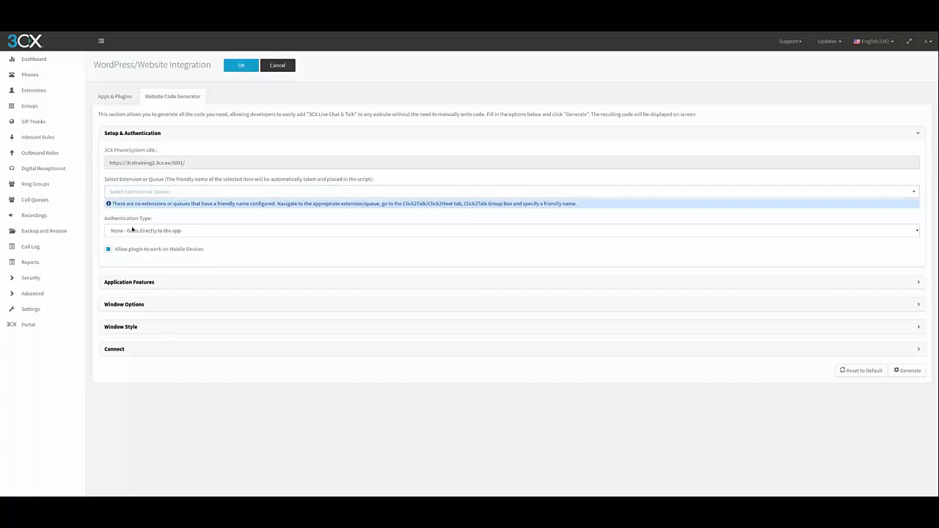
Step: Open the CRM Integration settings and choose Salesforce as the CRM solution
left_click(40, 310)
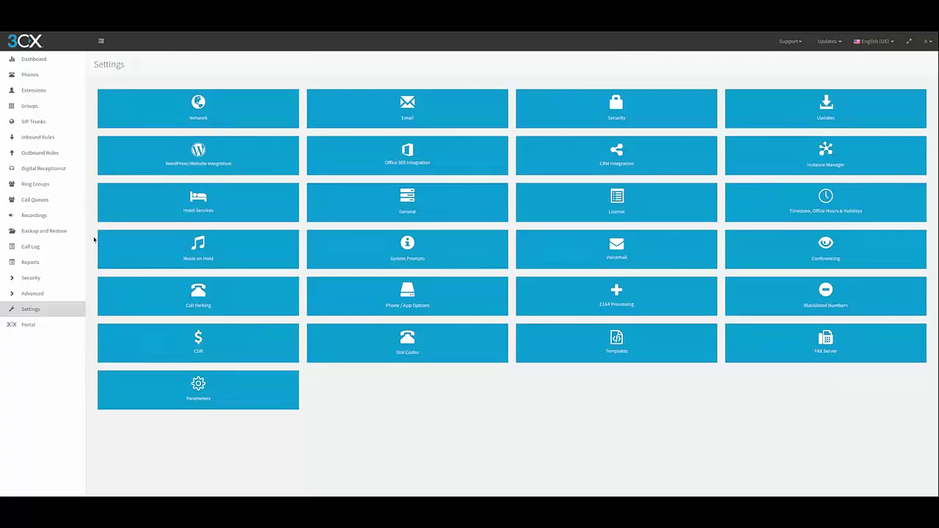
left_click(624, 155)
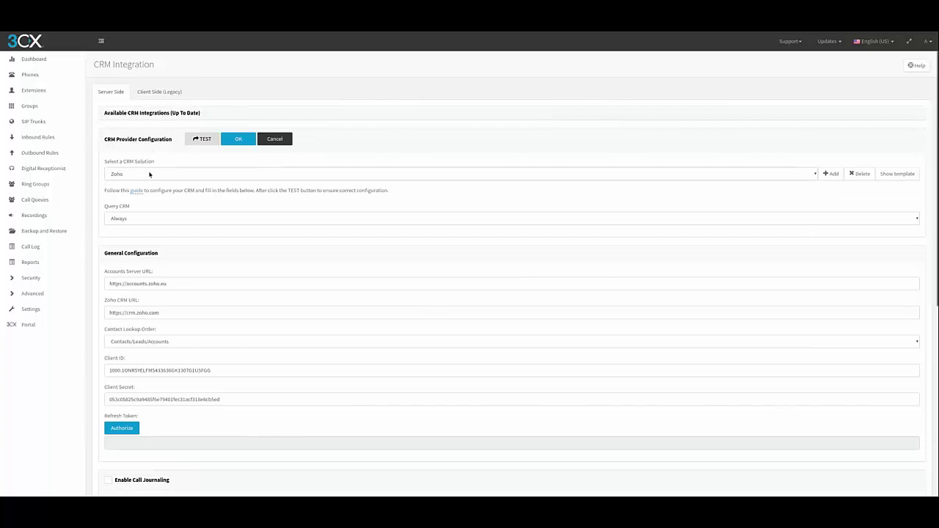
left_click(150, 175)
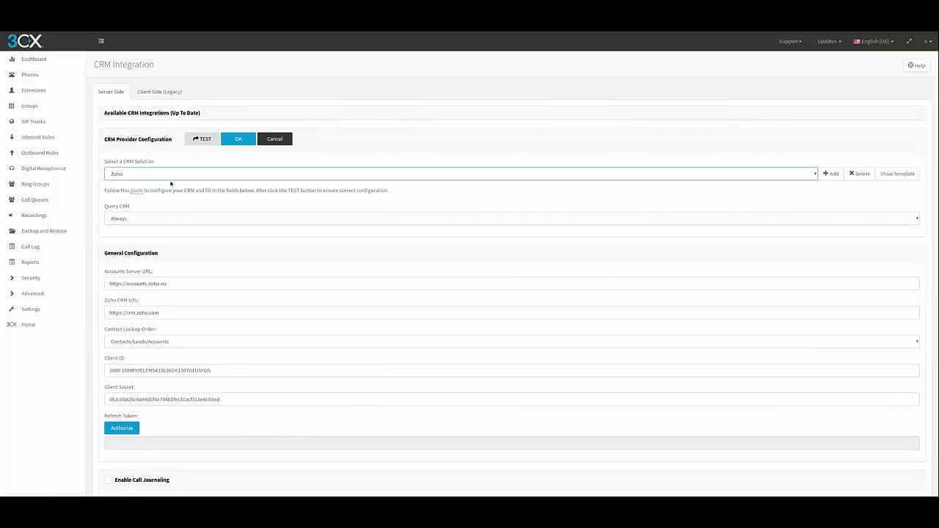
left_click(135, 211)
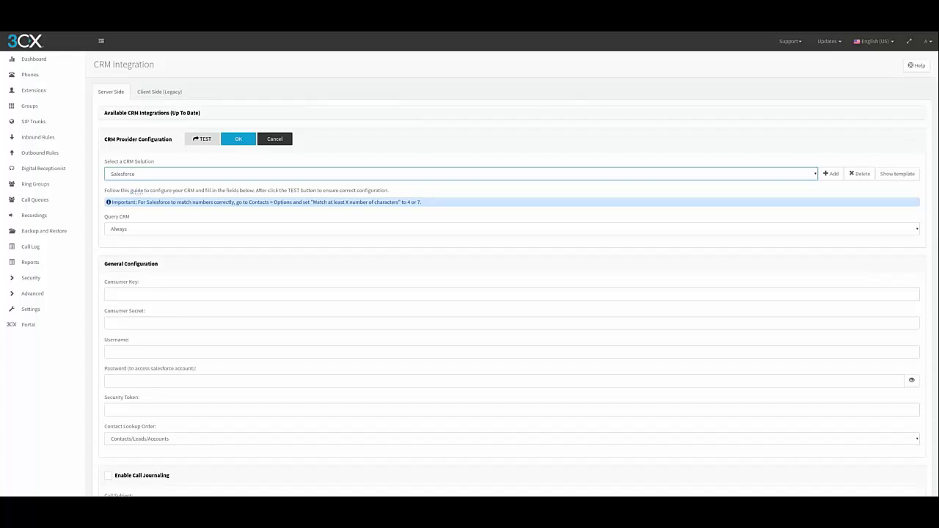
Step: Review the Salesforce integration's general configuration, call journaling, contact creation and connection test options
scroll(141, 246, "down", 3)
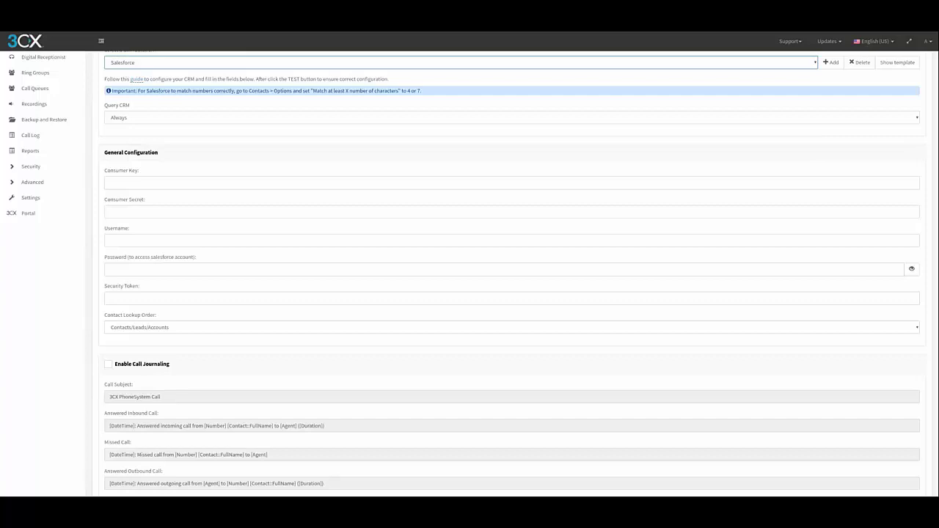
scroll(127, 295, "down", 3)
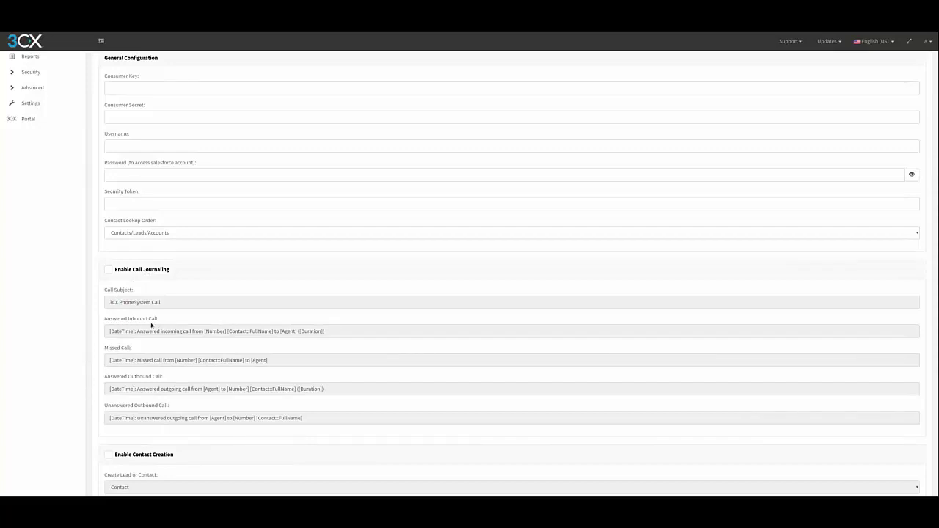
scroll(151, 326, "down", 3)
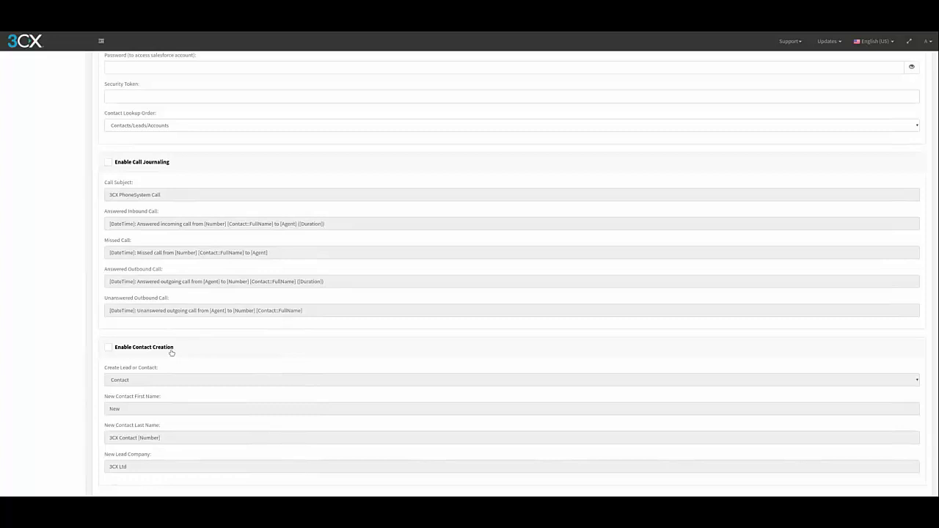
scroll(171, 353, "down", 1)
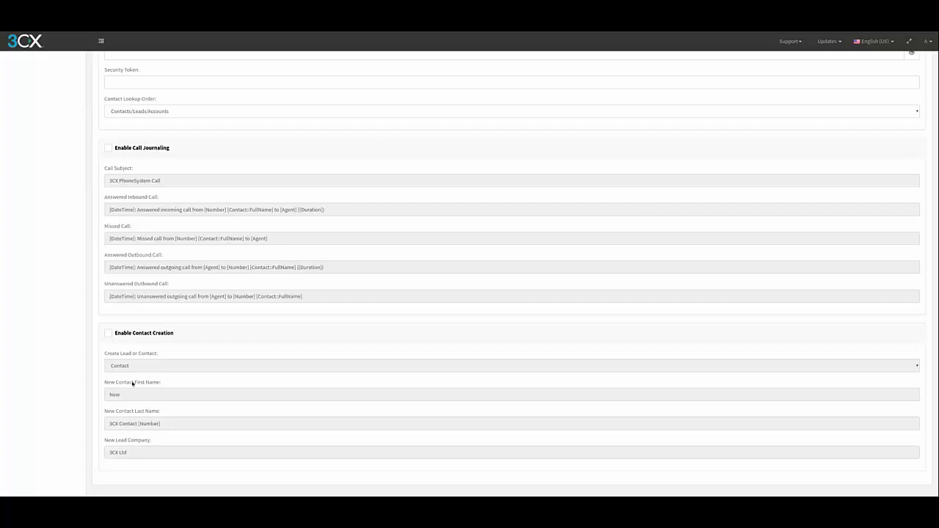
scroll(133, 382, "up", 5)
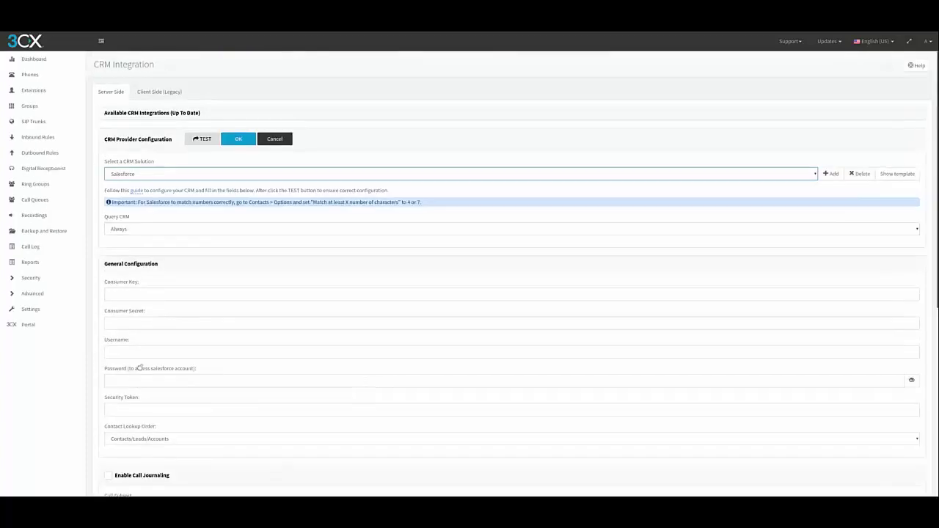
left_click(205, 140)
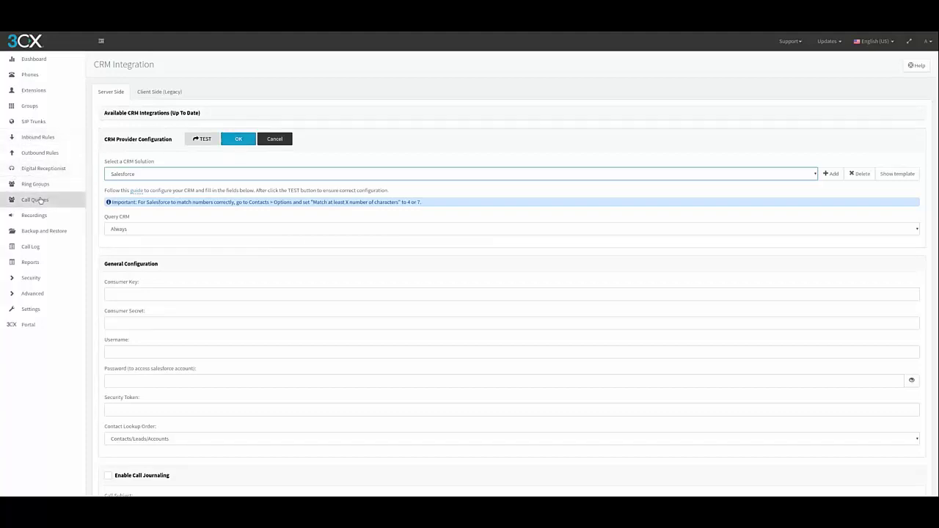
Step: Start a new call queue with extension 1000 and the name Test
left_click(41, 200)
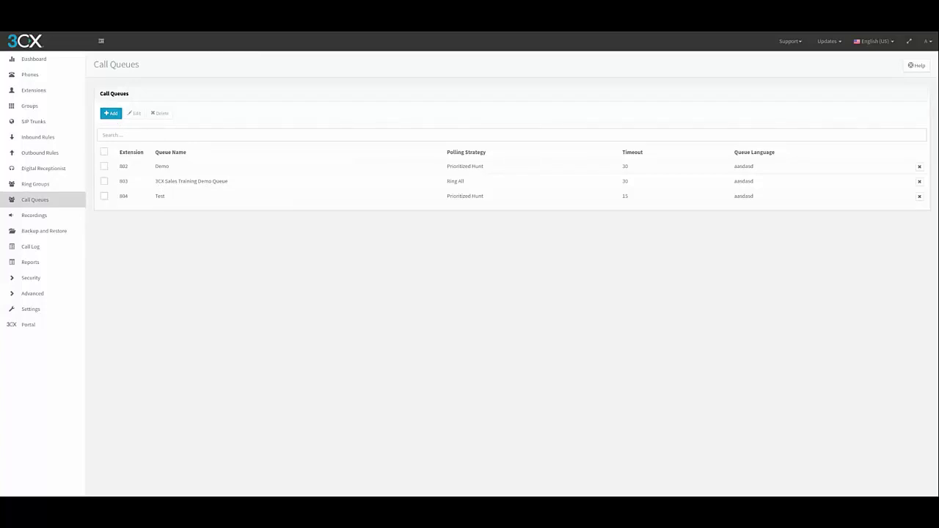
left_click(111, 113)
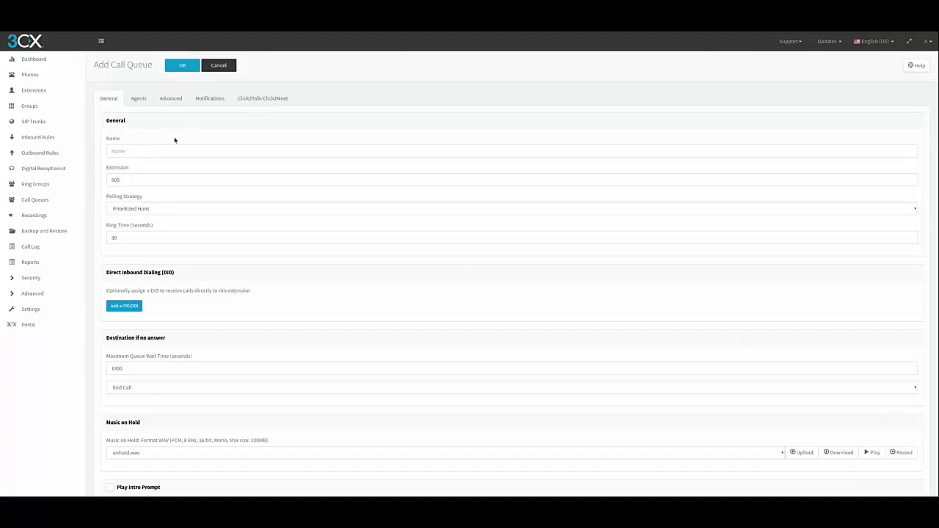
left_click(111, 180)
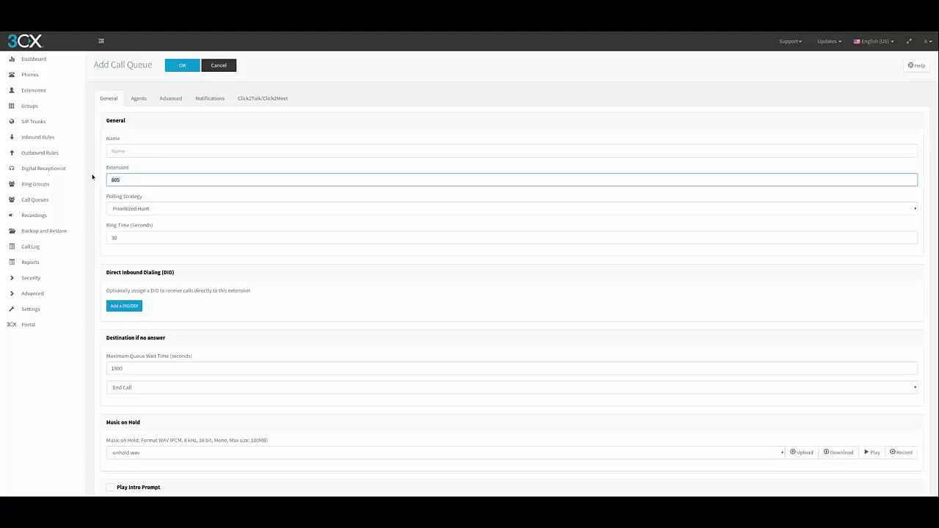
type("1000")
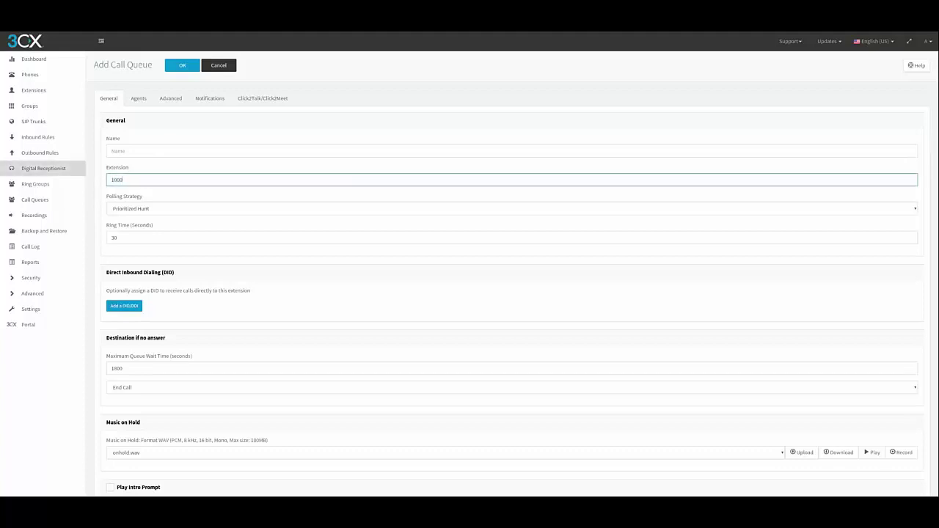
left_click(144, 152)
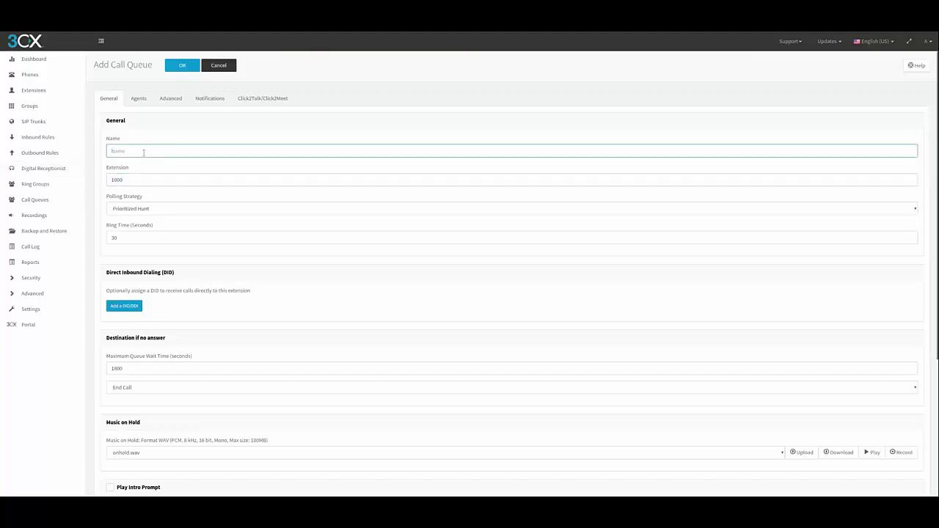
type("Tes")
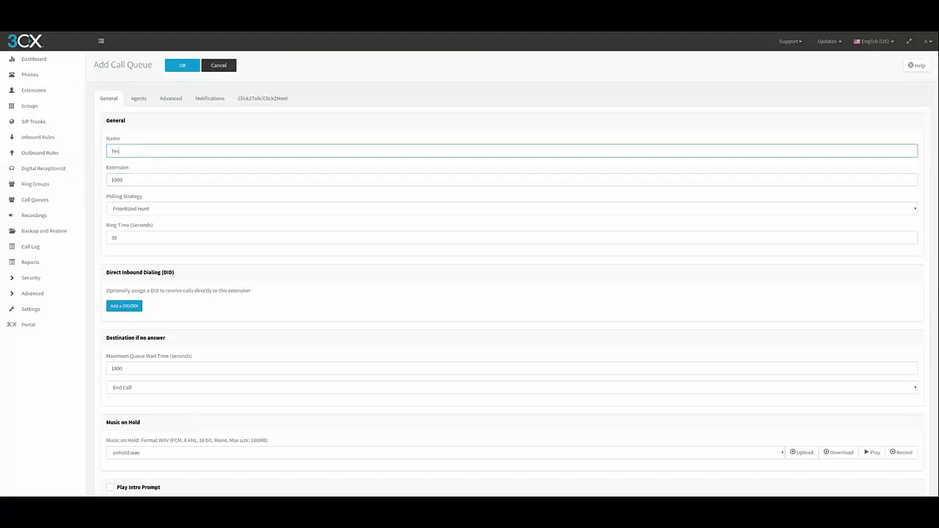
type("t")
Step: Examine the new queue's polling strategies, no-answer destinations, music on hold, intro prompt and announcement options
left_click(131, 212)
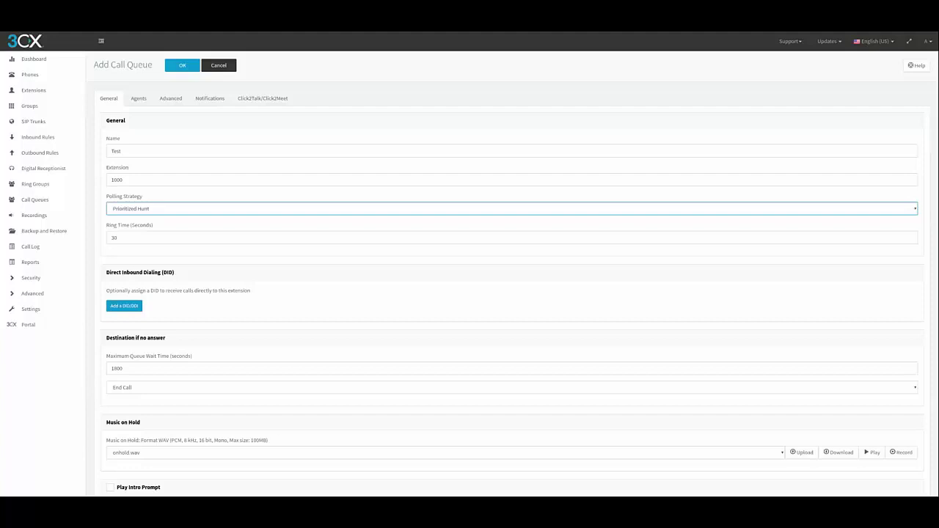
left_click(169, 197)
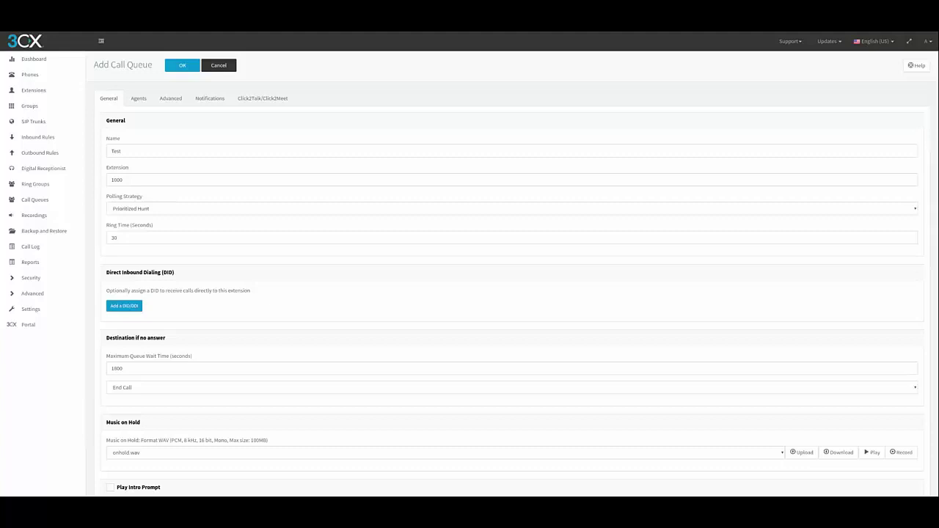
scroll(158, 185, "down", 1)
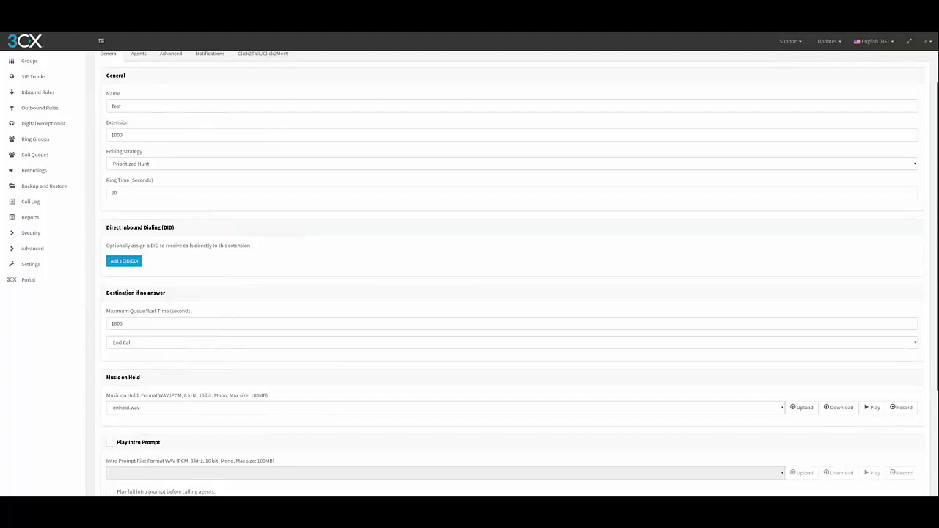
left_click(138, 345)
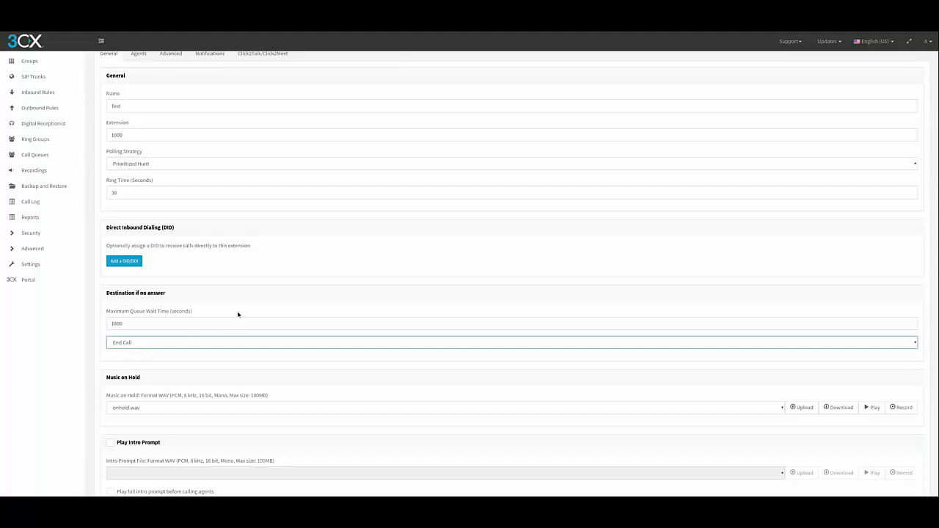
left_click(238, 315)
scroll(239, 315, "down", 1)
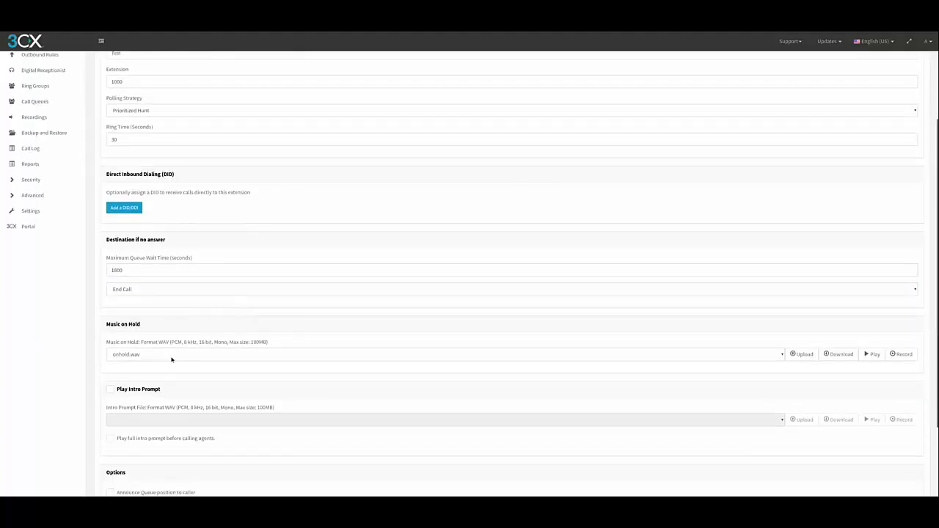
scroll(175, 359, "down", 1)
scroll(176, 322, "down", 1)
scroll(177, 323, "down", 1)
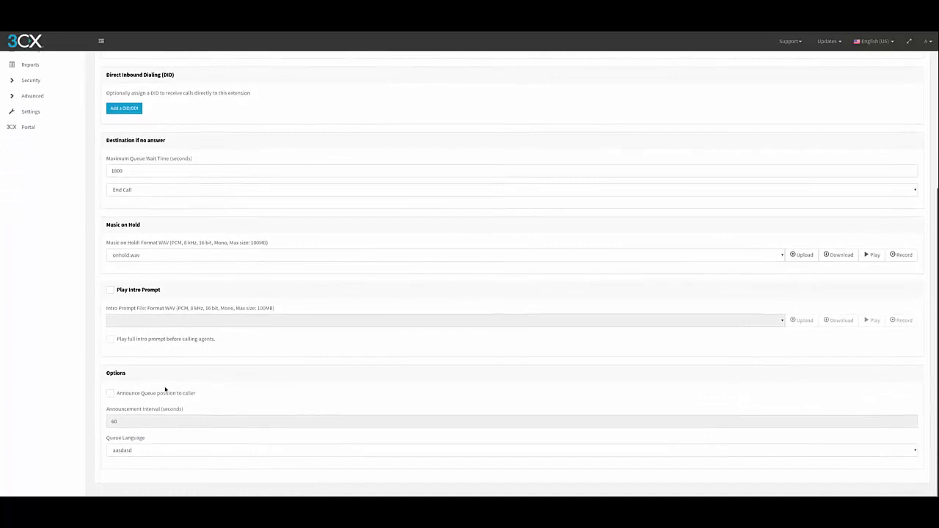
scroll(154, 381, "up", 5)
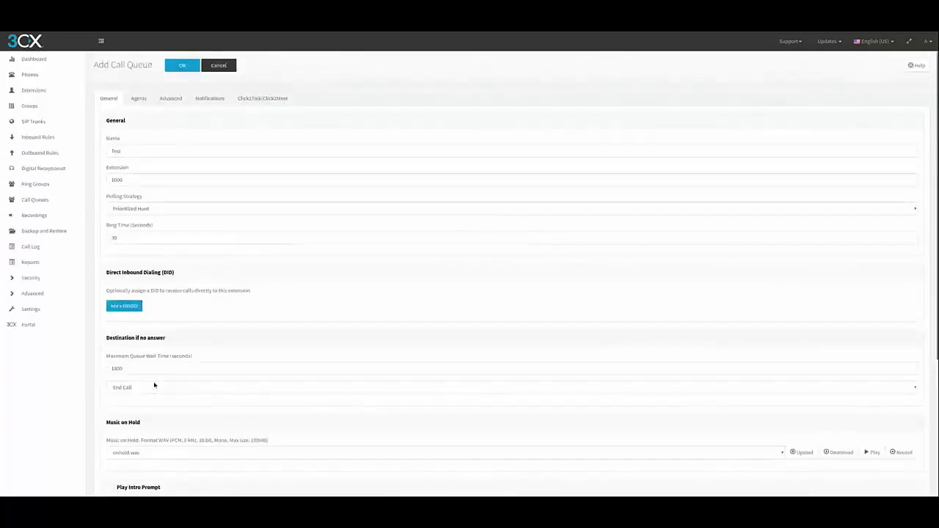
Step: Review the new queue's agent and advanced settings, and return to the Dashboard
left_click(139, 98)
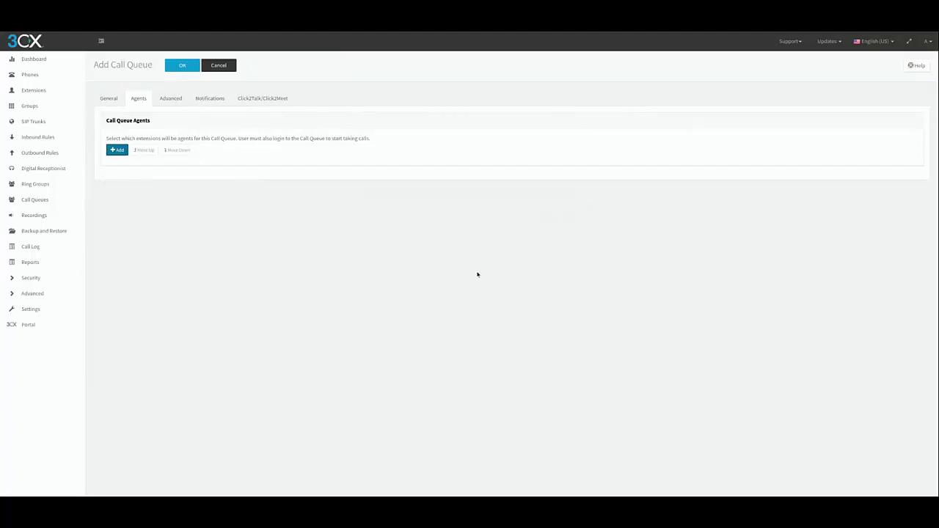
left_click(174, 99)
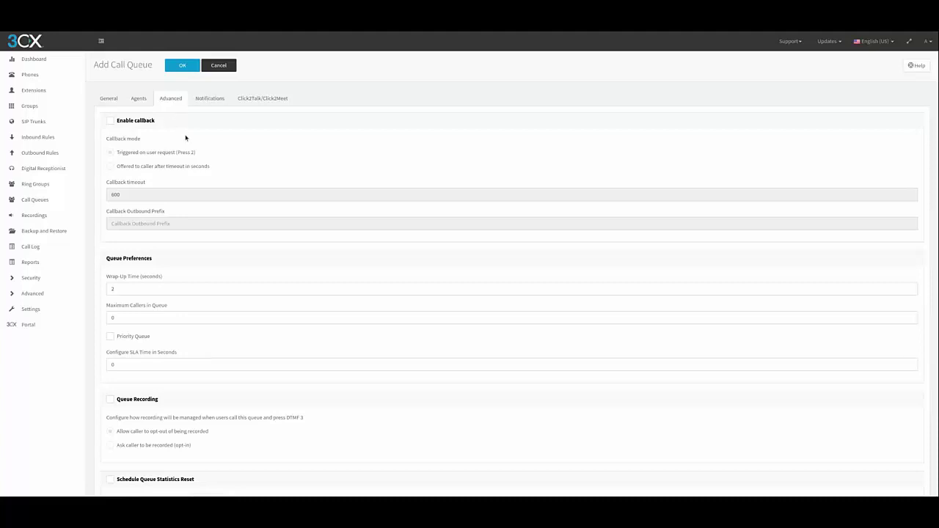
scroll(188, 140, "down", 1)
scroll(188, 140, "down", 1)
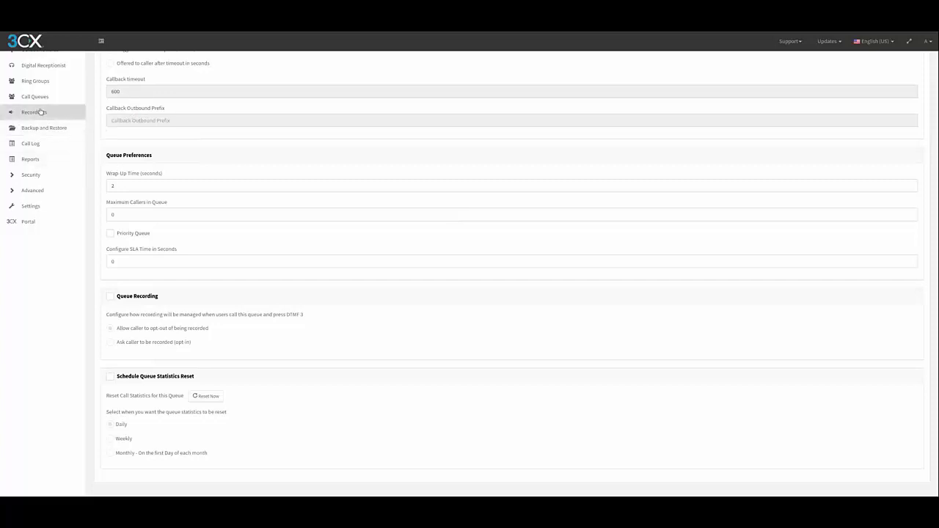
scroll(54, 118, "up", 1)
scroll(55, 118, "up", 3)
left_click(33, 58)
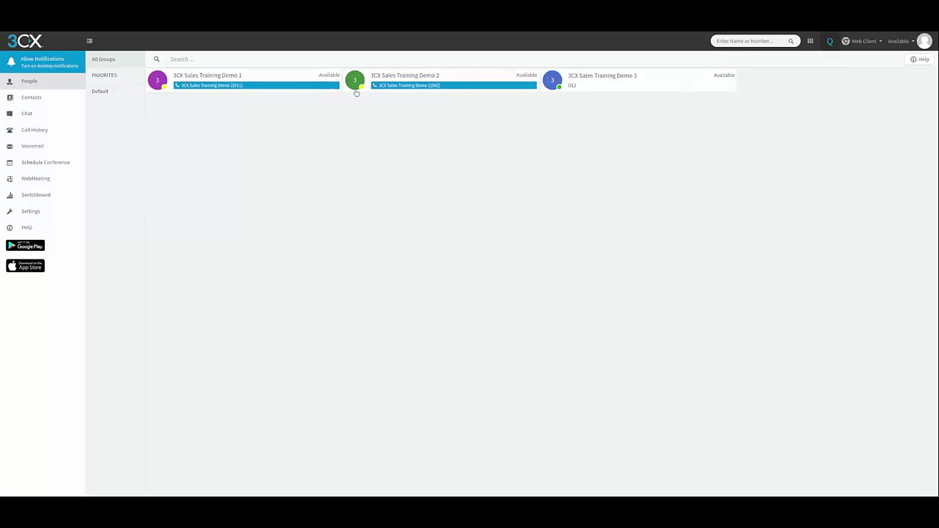
Step: Check the call actions available on 3CX Sales Training Demo 2's active call in the web client, and open the Switchboard
left_click(399, 87)
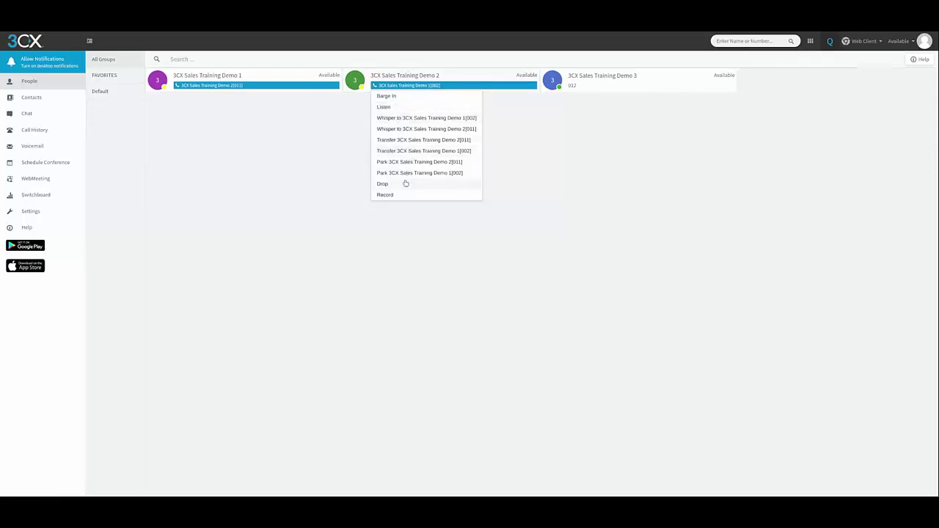
left_click(314, 140)
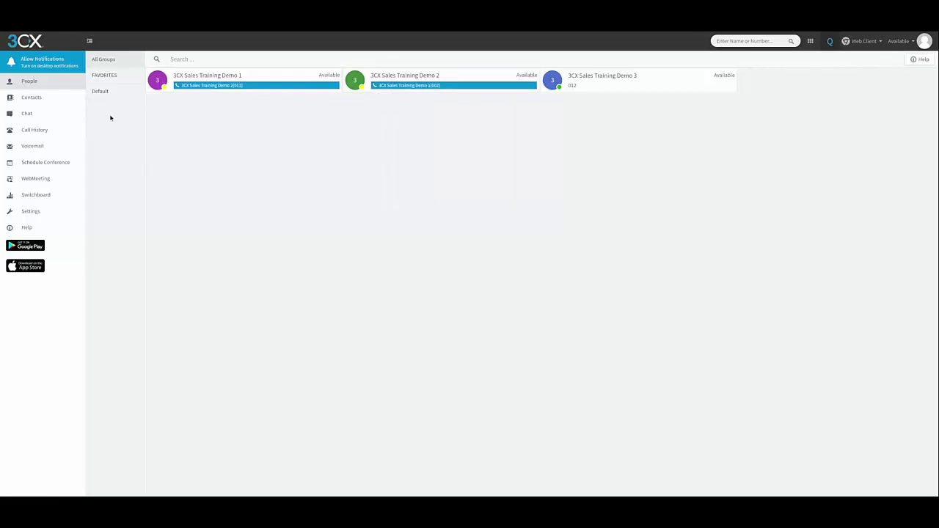
left_click(45, 196)
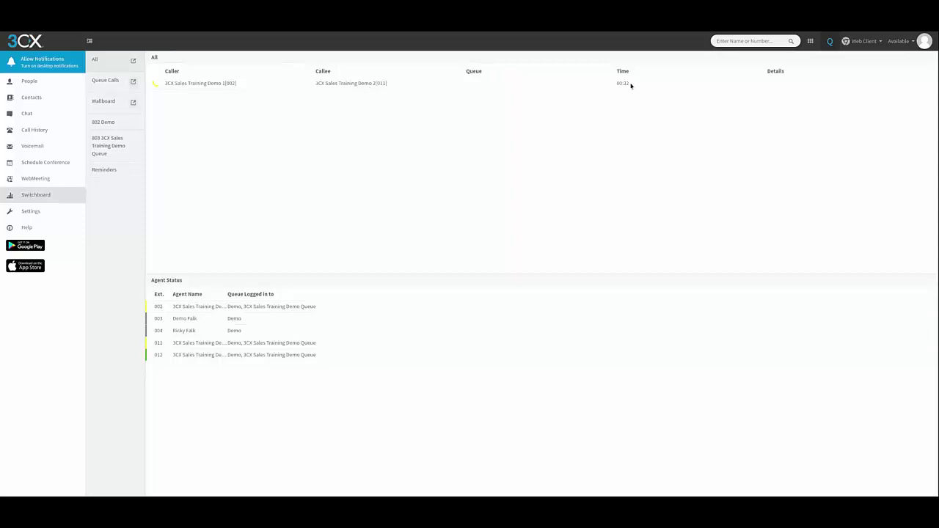
Step: Examine the Switchboard's Queue Calls and Wallboard views, and open the People page
left_click(109, 82)
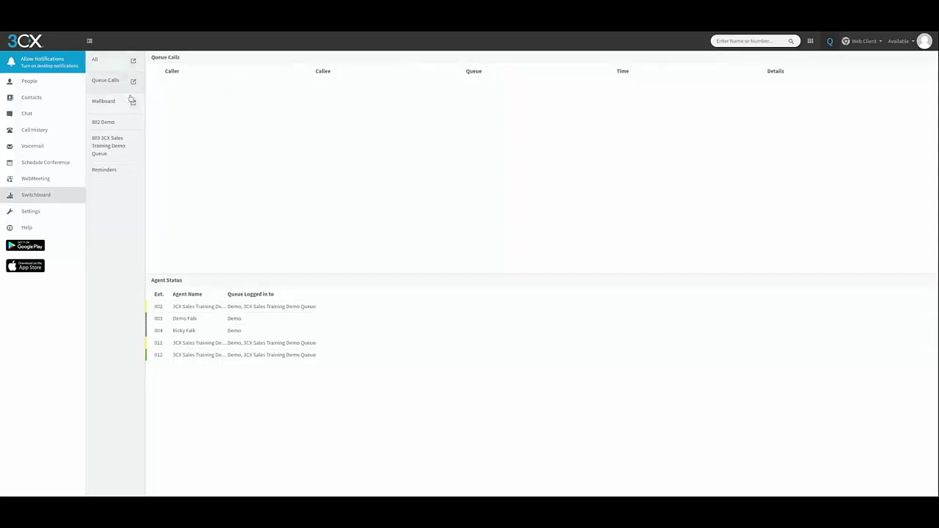
left_click(109, 103)
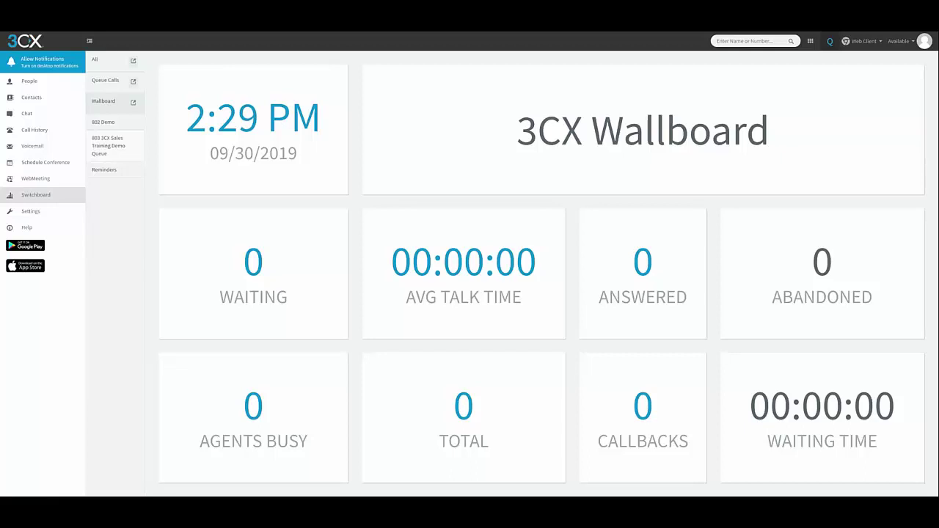
left_click(29, 81)
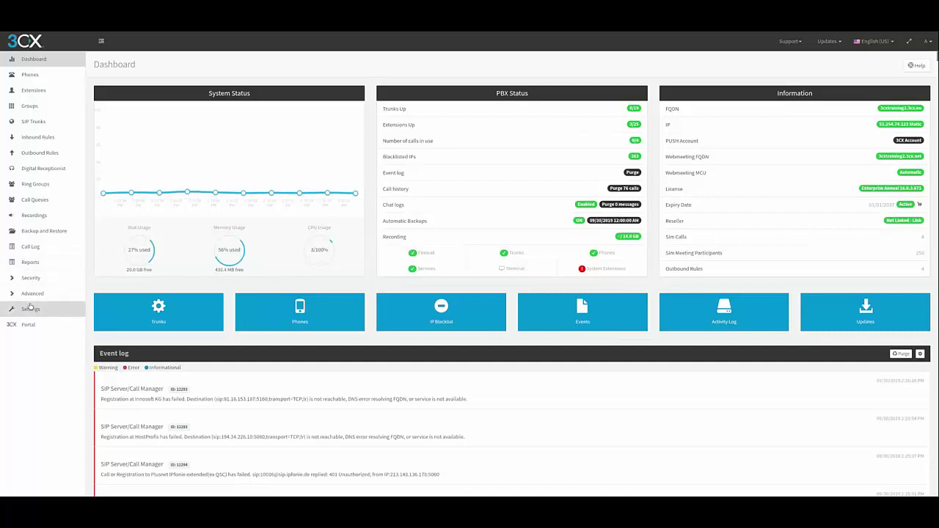
Step: Start a new report of type Call Reports in the management console and name it Daily Sales Queue
left_click(27, 264)
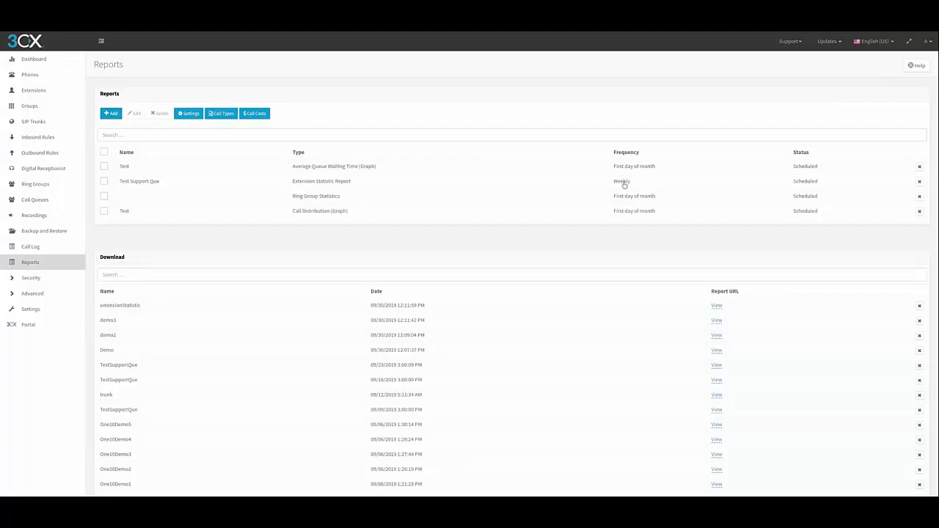
left_click(111, 114)
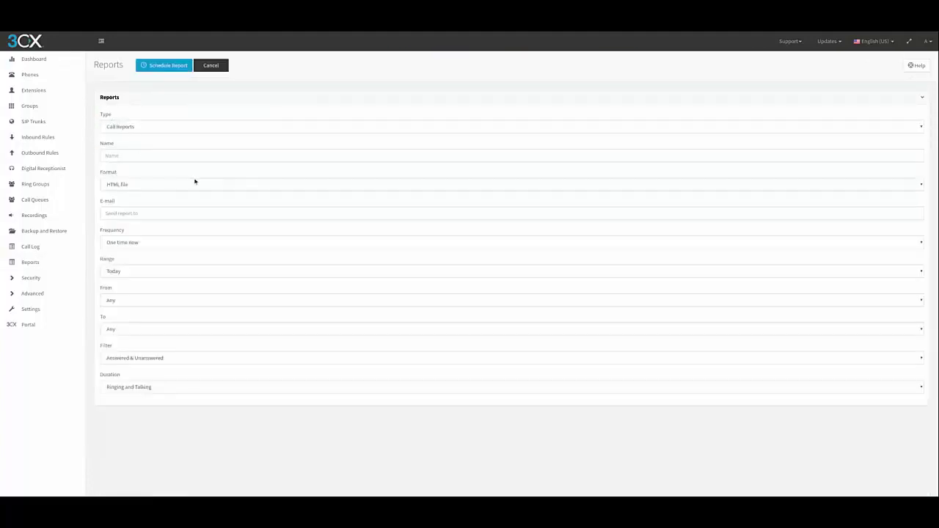
left_click(120, 127)
left_click(130, 159)
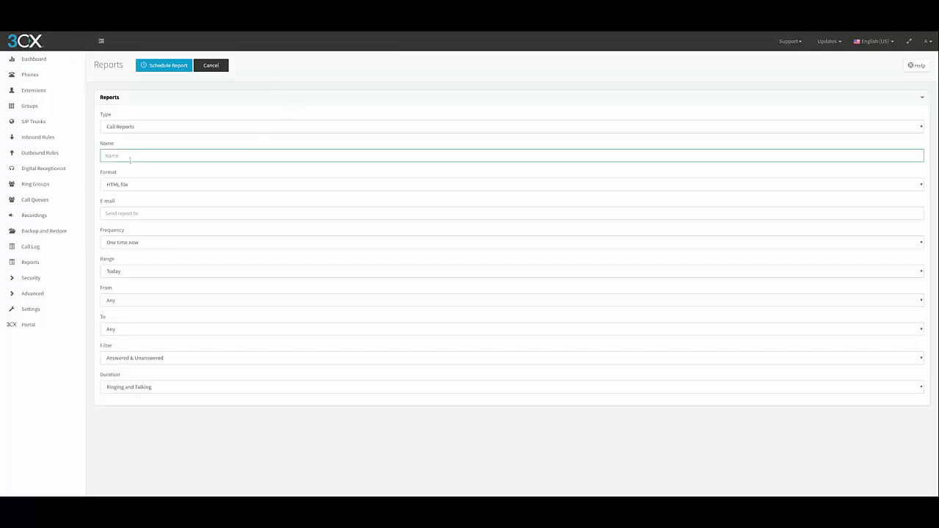
type("Daily Sales Quieue")
Step: Review the new report's e-mail recipient, frequency, range and From settings
left_click(137, 214)
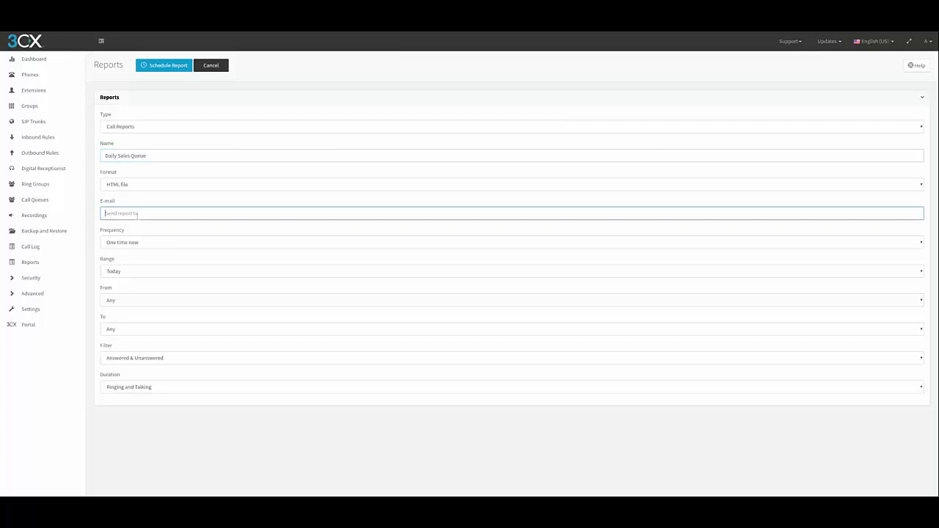
left_click(189, 207)
left_click(162, 214)
left_click(193, 200)
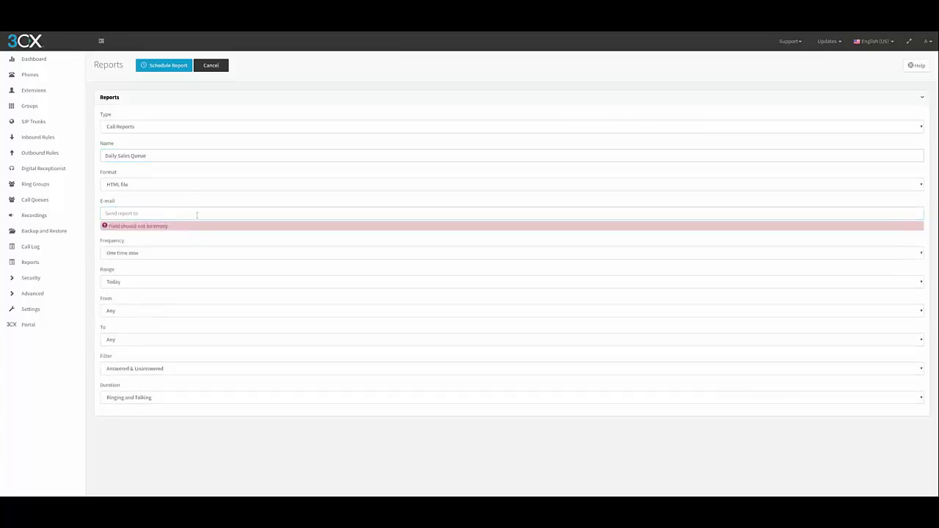
left_click(138, 254)
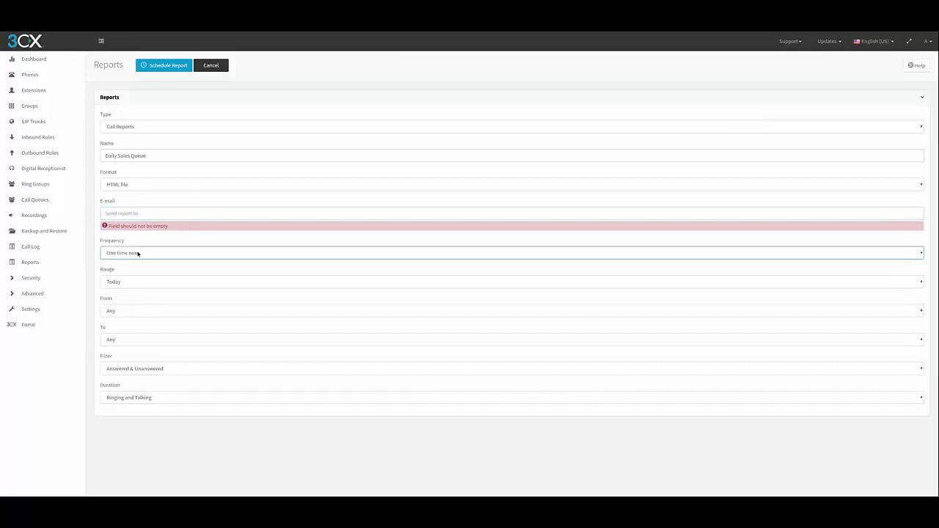
left_click(155, 244)
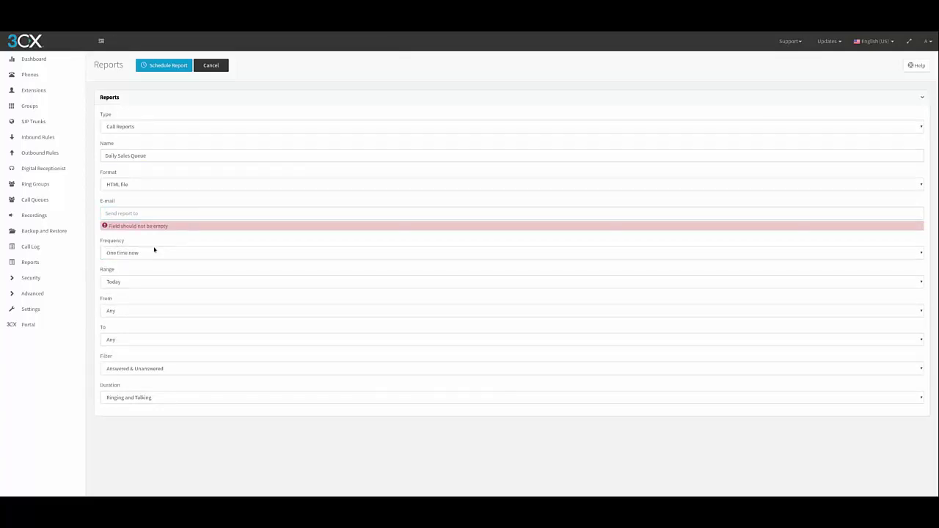
left_click(125, 282)
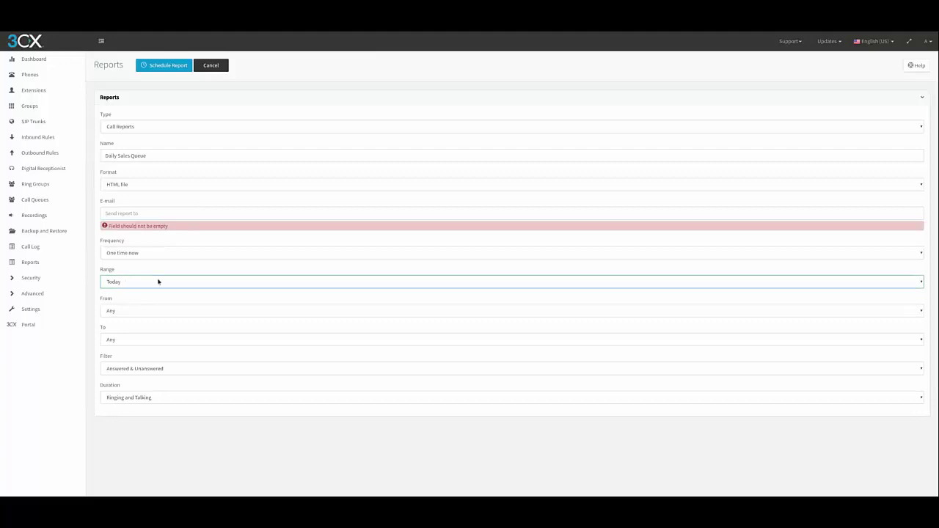
left_click(160, 270)
left_click(137, 313)
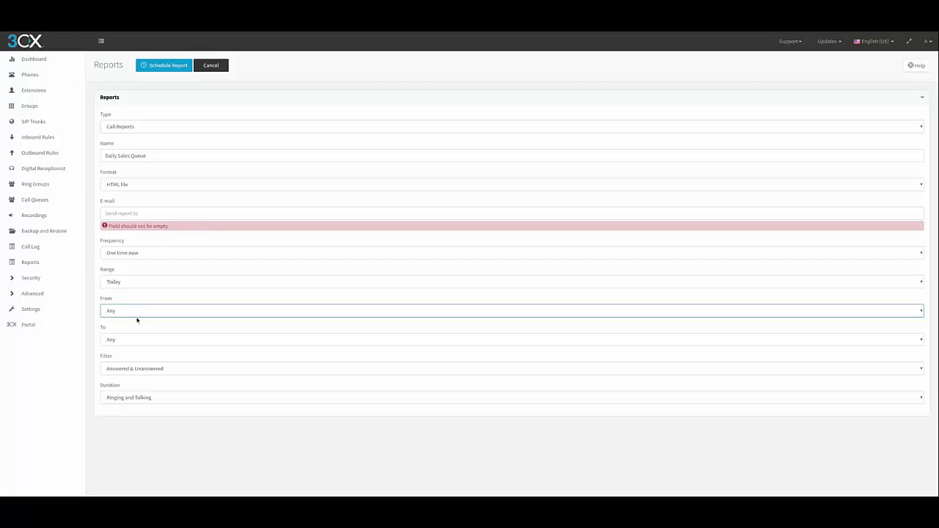
left_click(150, 299)
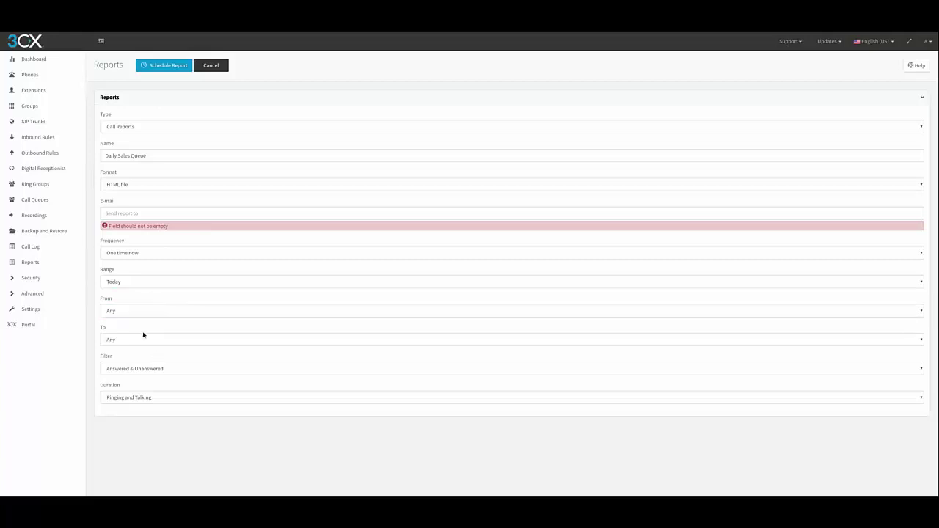
Step: Set the Daily Sales Queue report's frequency to Daily
left_click(145, 259)
left_click(139, 270)
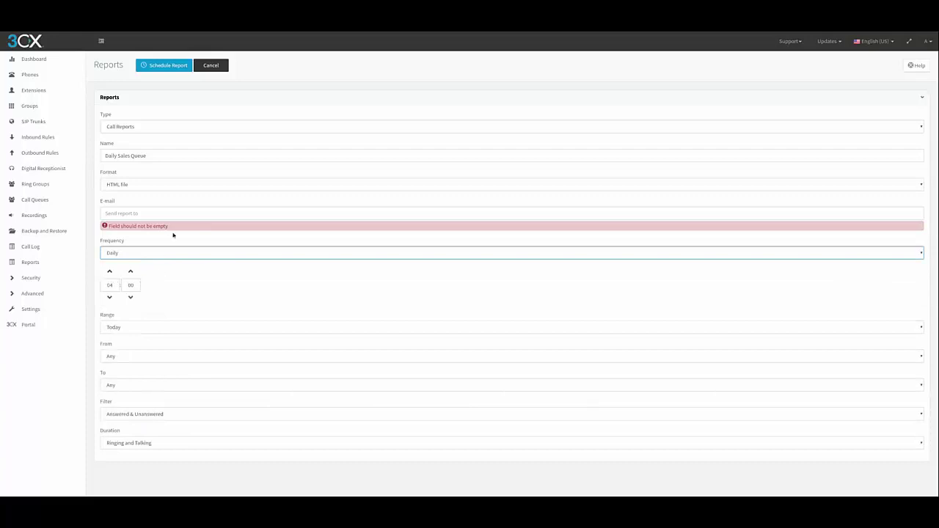
left_click(173, 34)
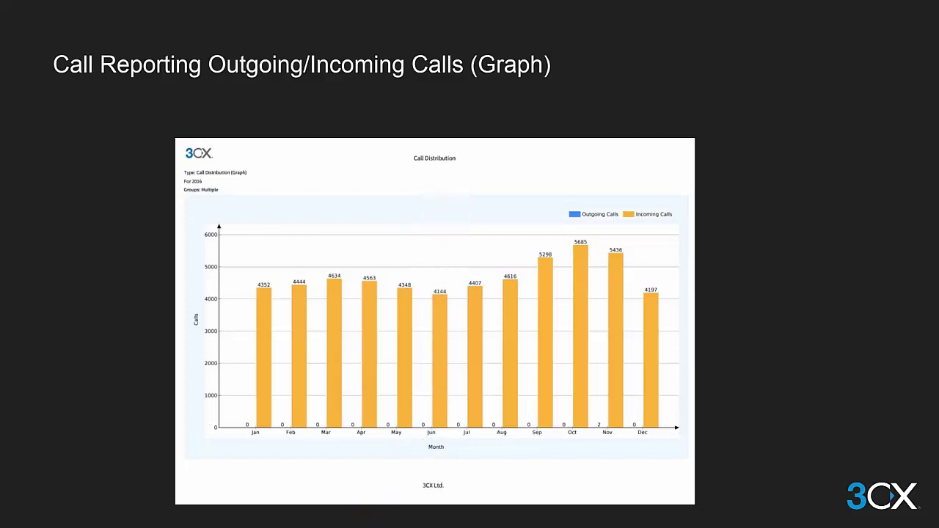
key("Right")
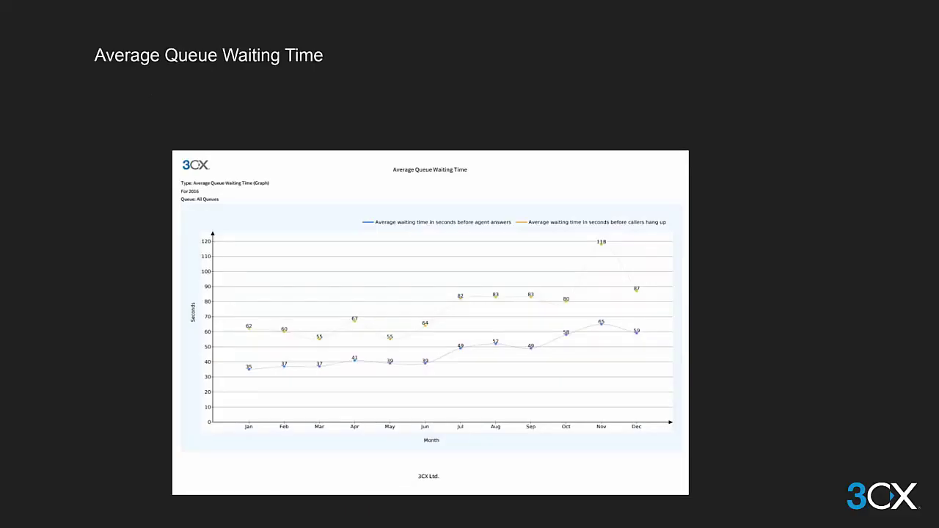